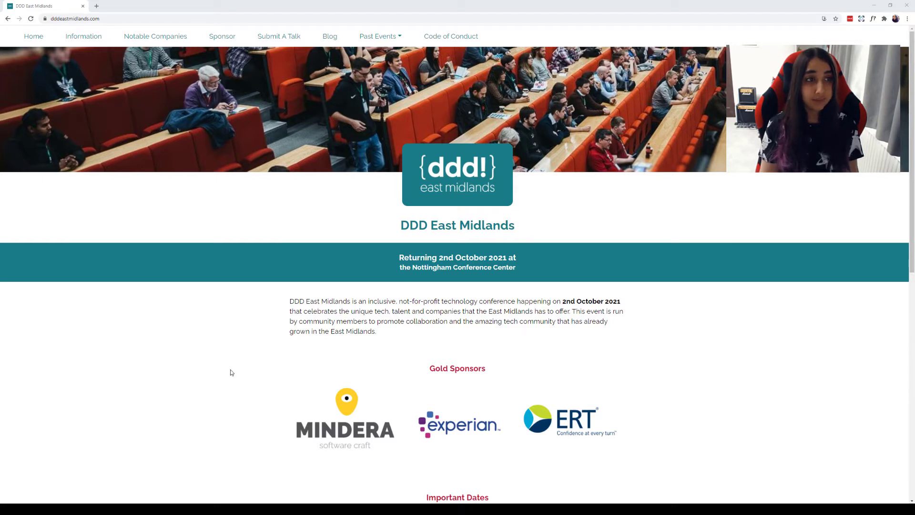
Open the DDD East Midlands 2021 call for speakers and browse the blank submission form
{"action": "left_click", "coordinate": [266, 45]}
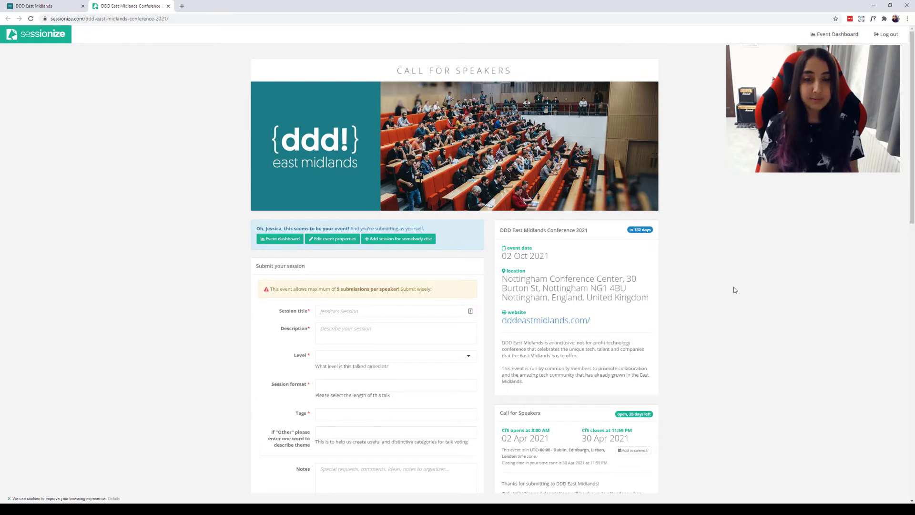
{"action": "scroll", "coordinate": [734, 289], "scroll_direction": "down", "scroll_amount": 4}
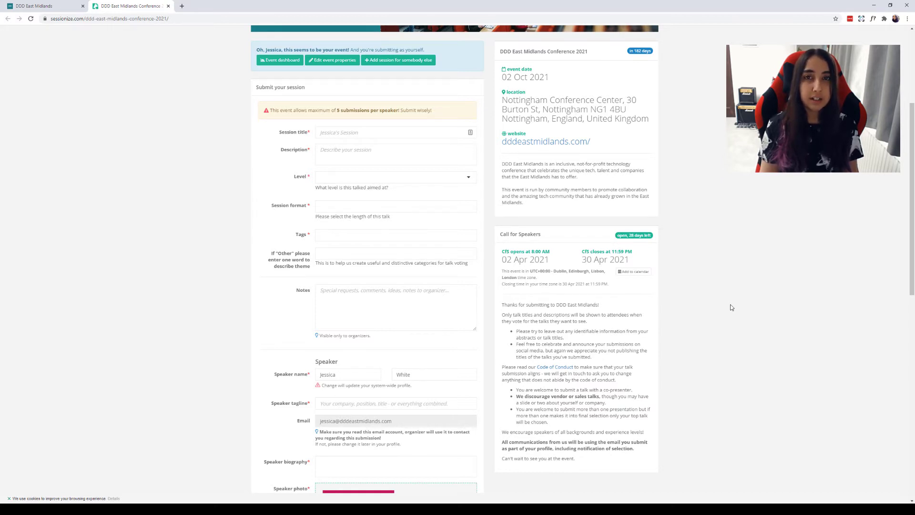
{"action": "scroll", "coordinate": [715, 238], "scroll_direction": "down", "scroll_amount": 2}
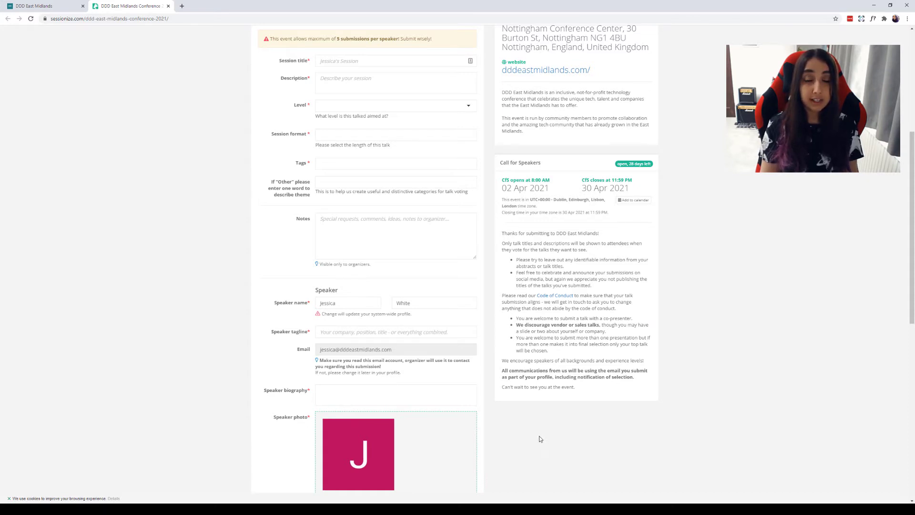
{"action": "scroll", "coordinate": [538, 436], "scroll_direction": "up", "scroll_amount": 3}
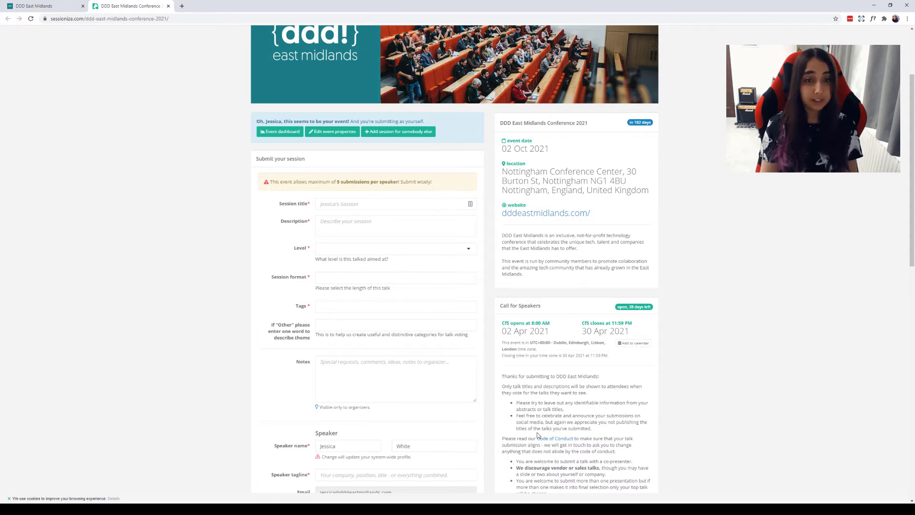
{"action": "left_click", "coordinate": [365, 203]}
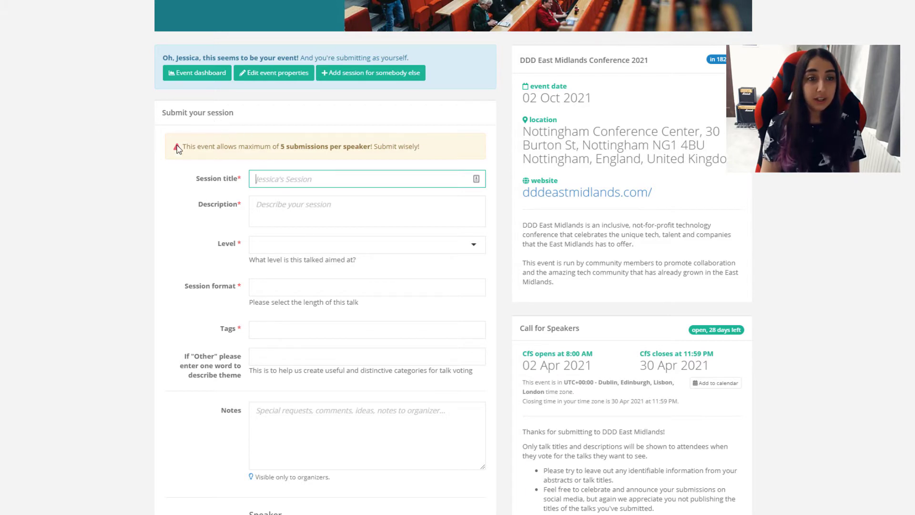
{"action": "left_click_drag", "start_coordinate": [177, 147], "coordinate": [433, 165]}
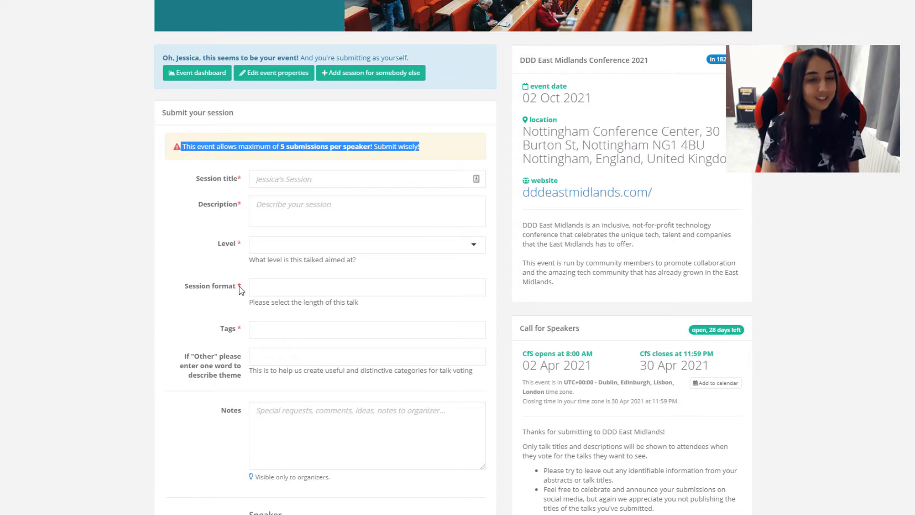
{"action": "left_click", "coordinate": [53, 275]}
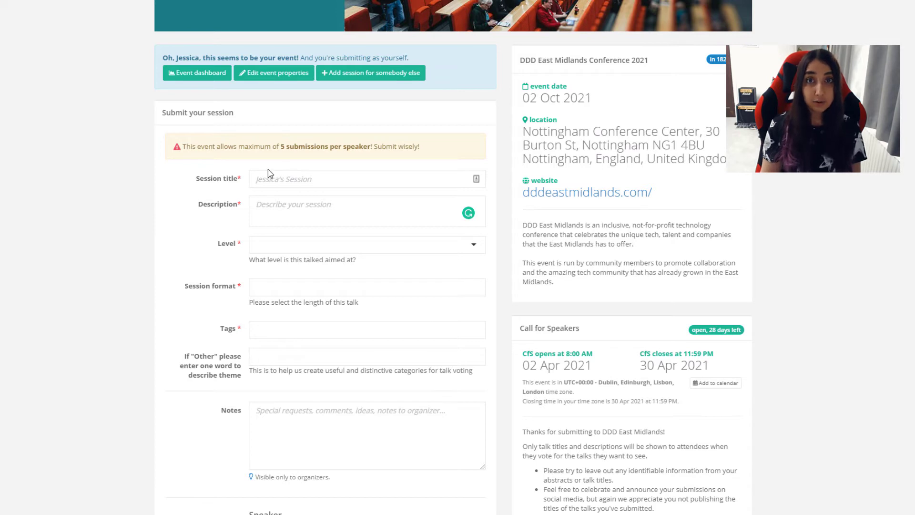
{"action": "left_click", "coordinate": [270, 182]}
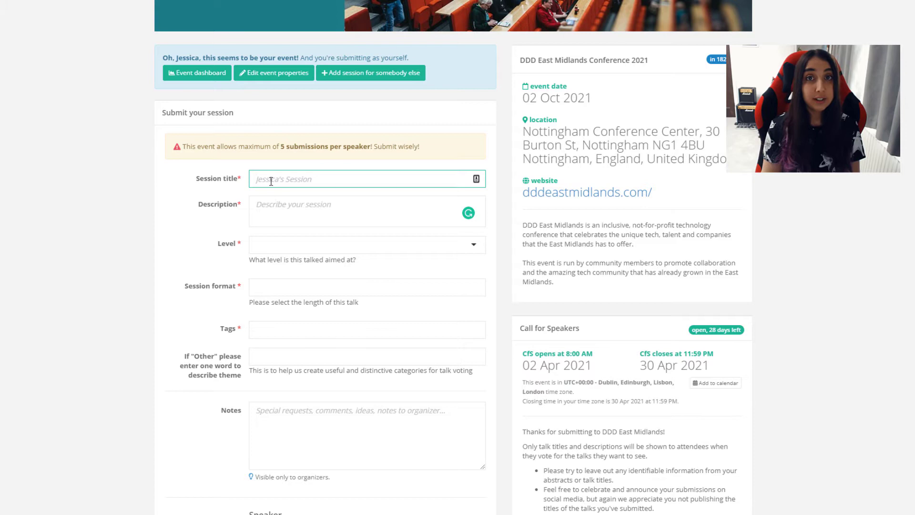
{"action": "left_click", "coordinate": [281, 218]}
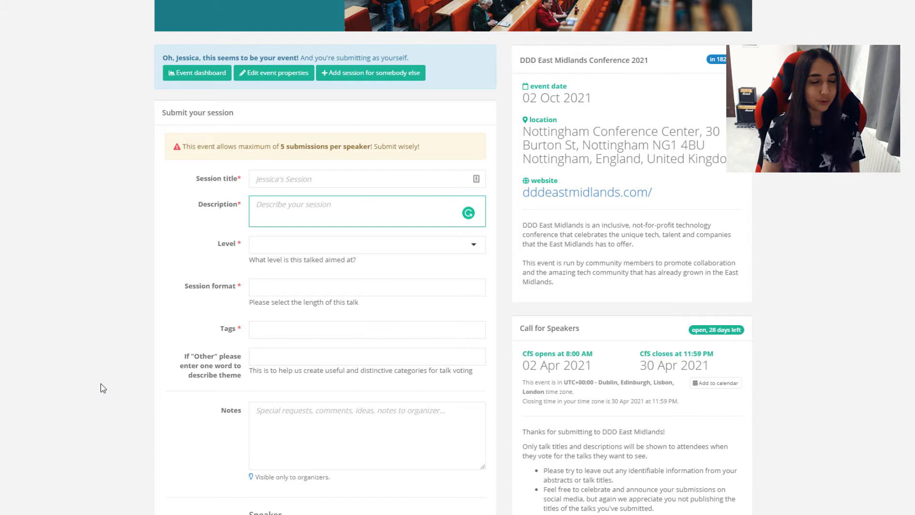
{"action": "left_click", "coordinate": [285, 246]}
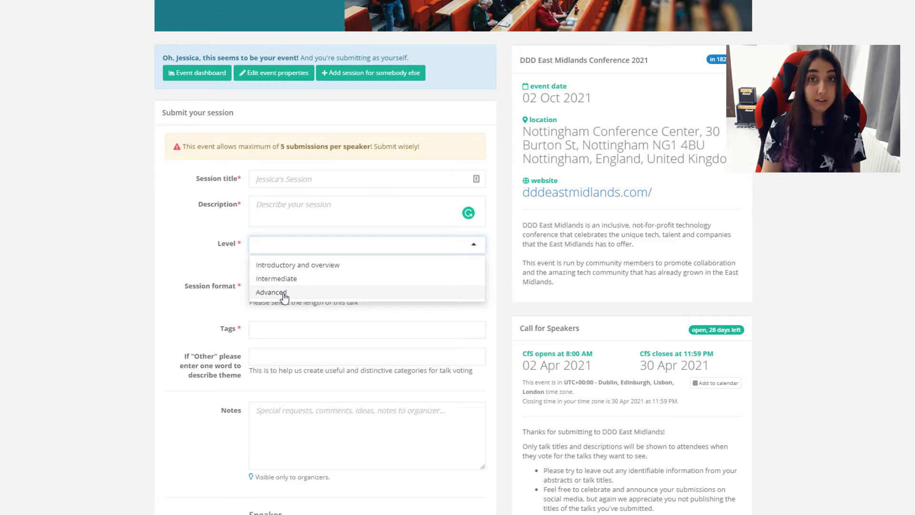
{"action": "left_click", "coordinate": [173, 285]}
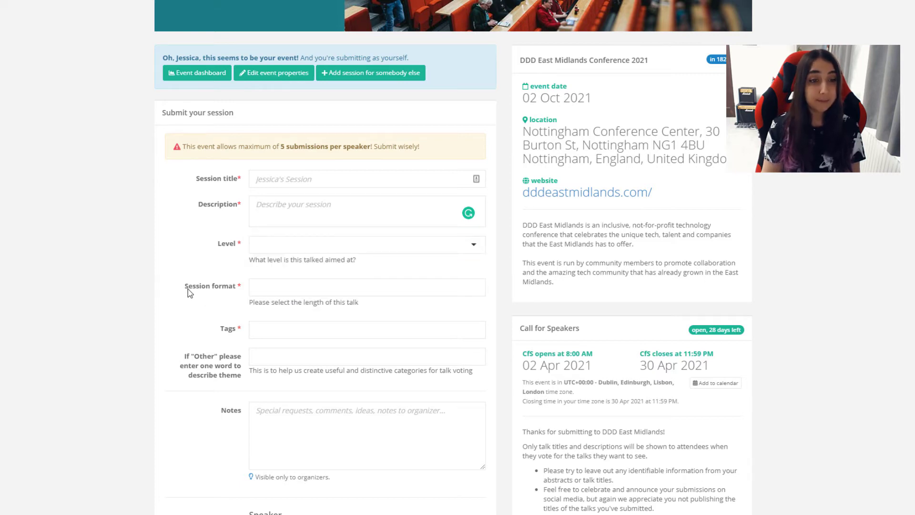
{"action": "left_click", "coordinate": [270, 286]}
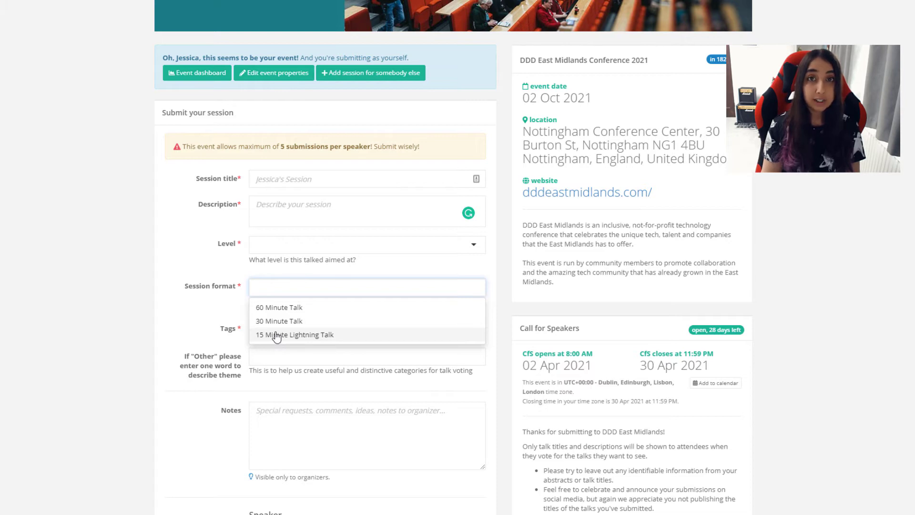
Leave talk length unpicked, add the 'Other' tag, and move to the one-word theme field
{"action": "left_click", "coordinate": [136, 312]}
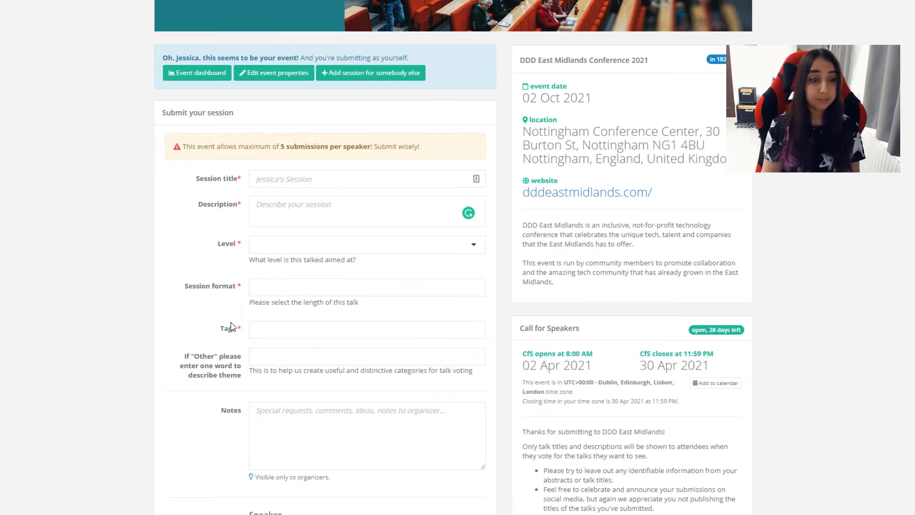
{"action": "left_click", "coordinate": [272, 329]}
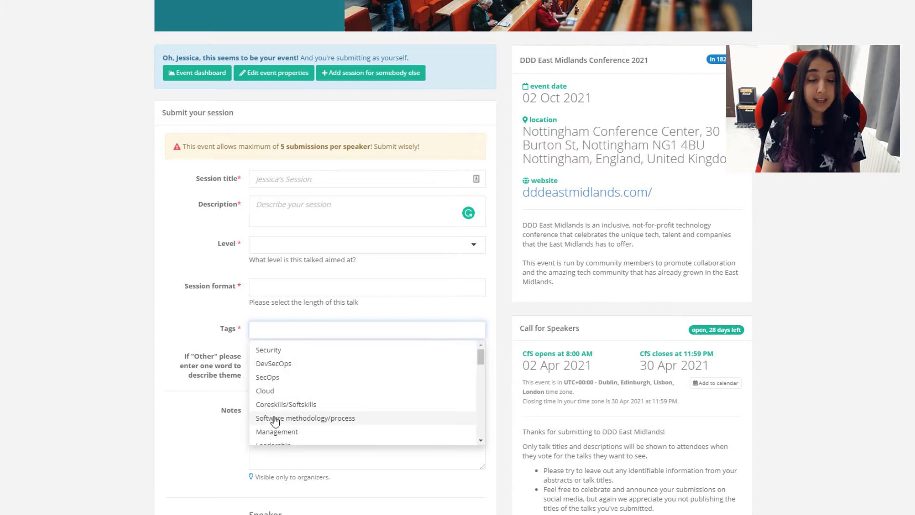
{"action": "scroll", "coordinate": [355, 392], "scroll_direction": "down", "scroll_amount": 5}
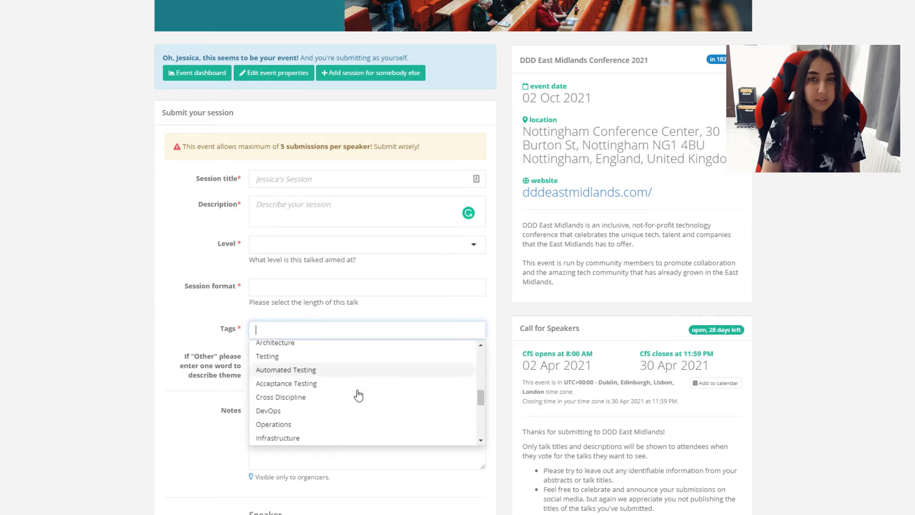
{"action": "scroll", "coordinate": [358, 396], "scroll_direction": "down", "scroll_amount": 10}
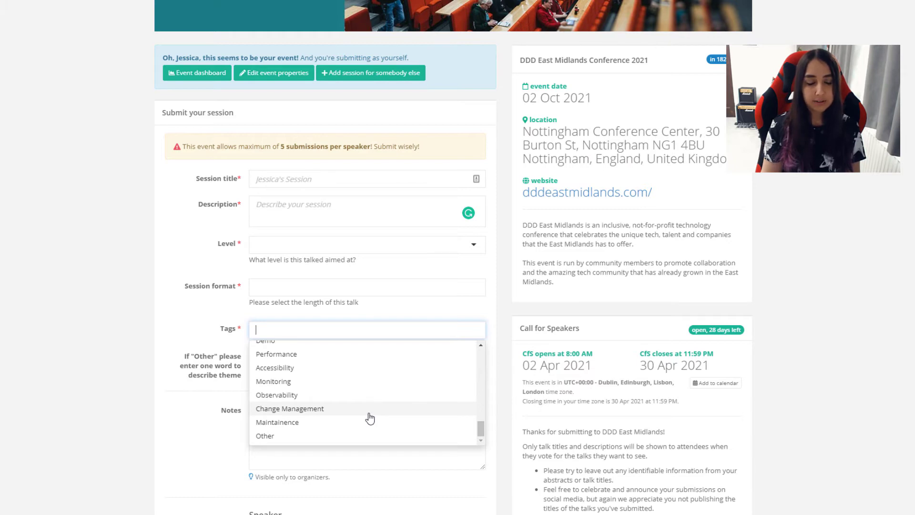
{"action": "left_click", "coordinate": [267, 437]}
{"action": "left_click", "coordinate": [173, 319]}
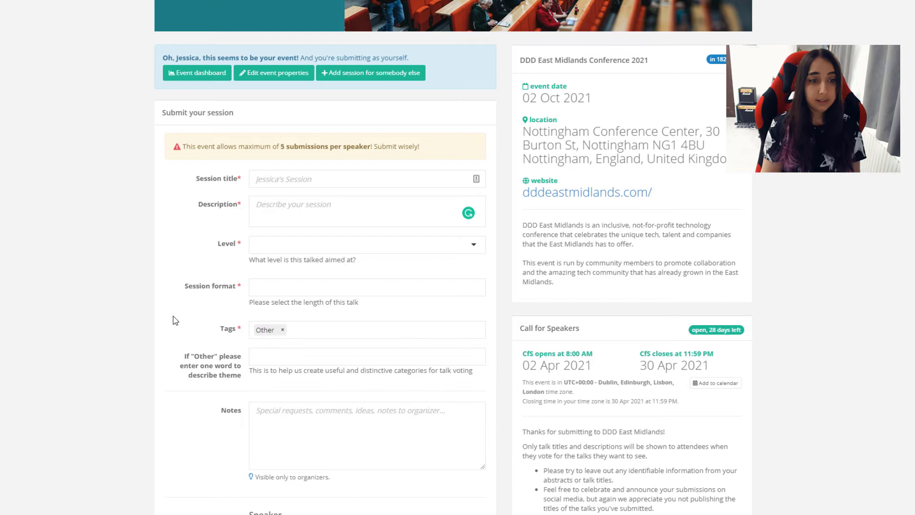
{"action": "key", "text": "Tab"}
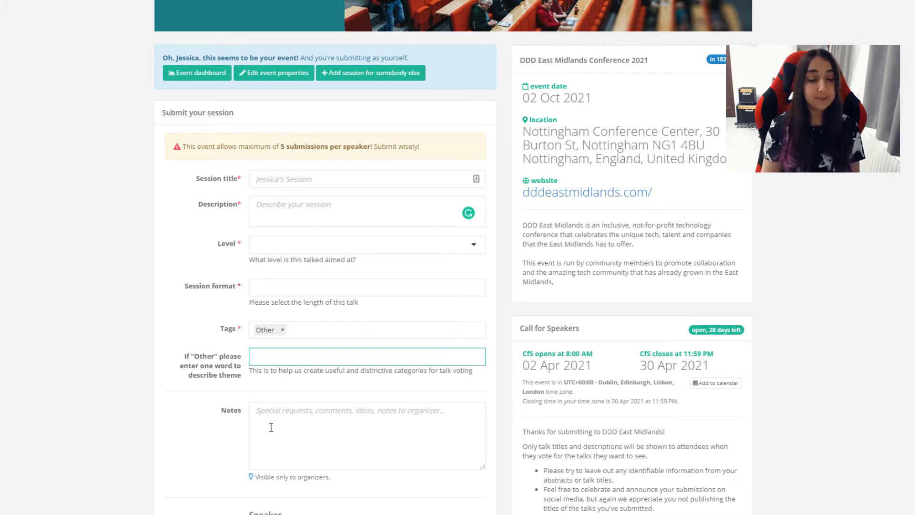
Scroll down to the Speaker section and put the cursor in the Speaker tagline field
{"action": "scroll", "coordinate": [330, 419], "scroll_direction": "down", "scroll_amount": 4}
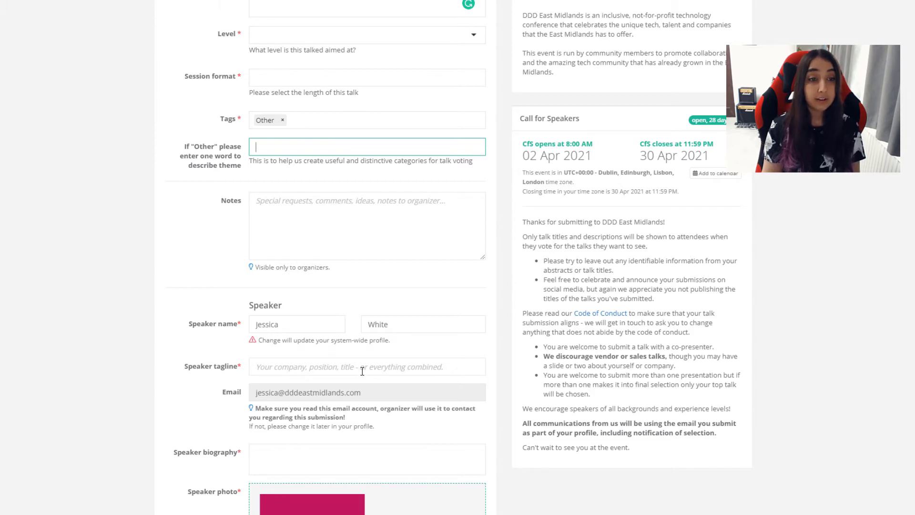
{"action": "scroll", "coordinate": [384, 356], "scroll_direction": "down", "scroll_amount": 2}
{"action": "scroll", "coordinate": [384, 356], "scroll_direction": "down", "scroll_amount": 5}
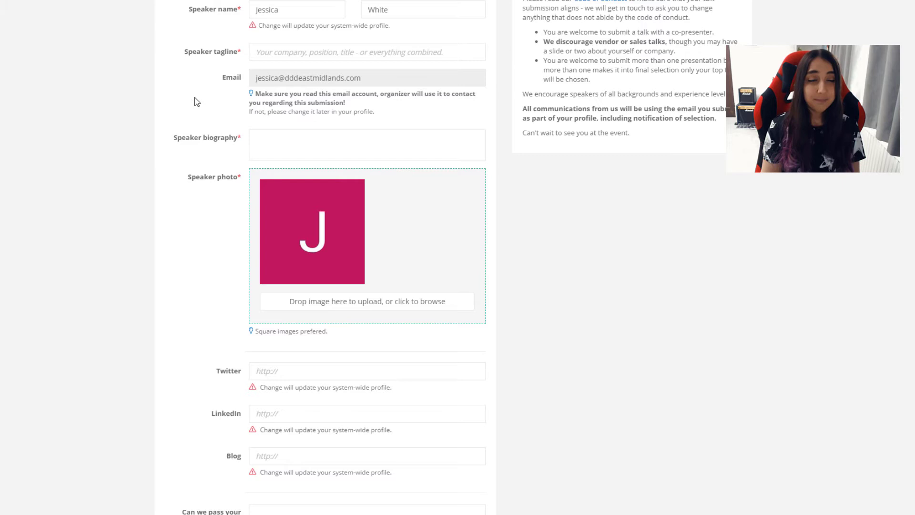
{"action": "left_click", "coordinate": [257, 52]}
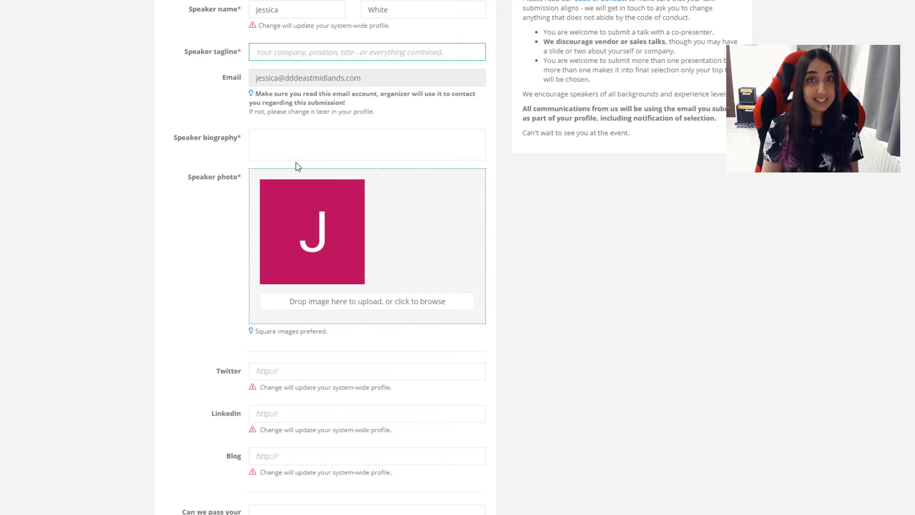
Select the Speaker biography box, then continue down to the meetups and Speaking Experience questions
{"action": "left_click", "coordinate": [288, 137]}
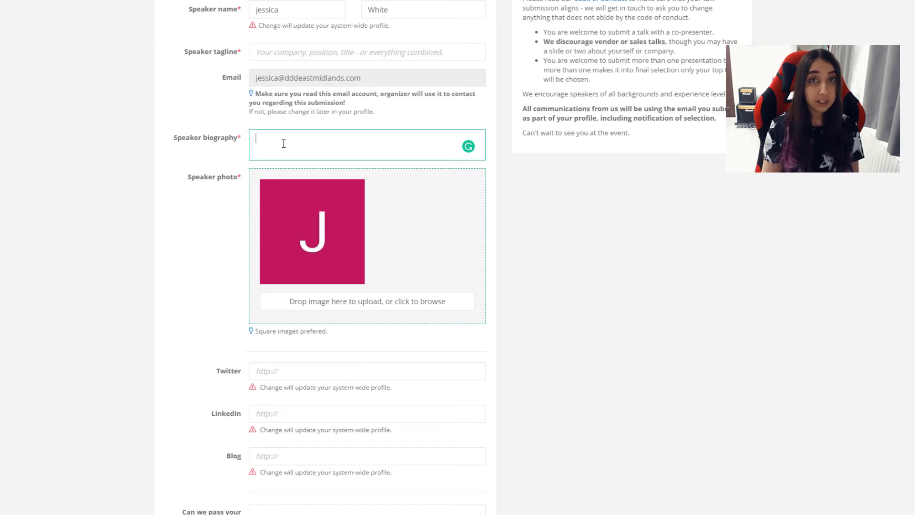
{"action": "scroll", "coordinate": [285, 147], "scroll_direction": "down", "scroll_amount": 2}
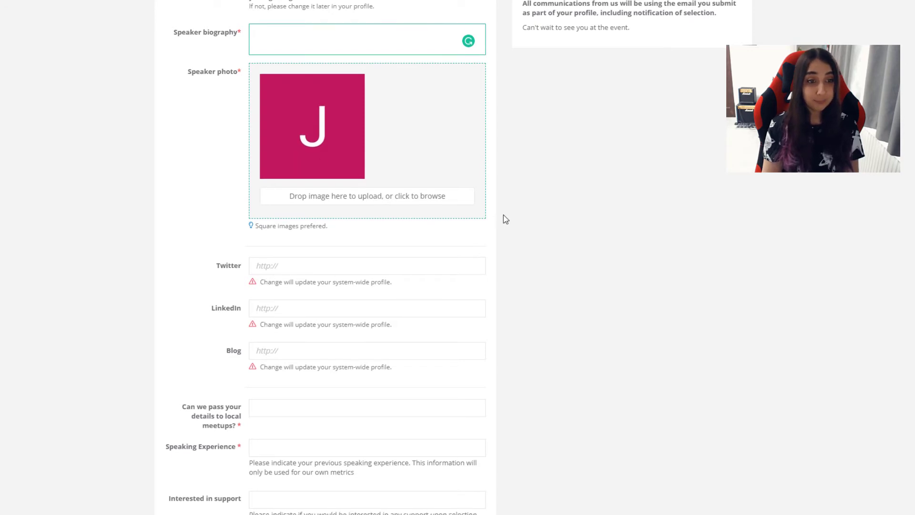
{"action": "scroll", "coordinate": [506, 219], "scroll_direction": "down", "scroll_amount": 2}
{"action": "scroll", "coordinate": [506, 219], "scroll_direction": "down", "scroll_amount": 1}
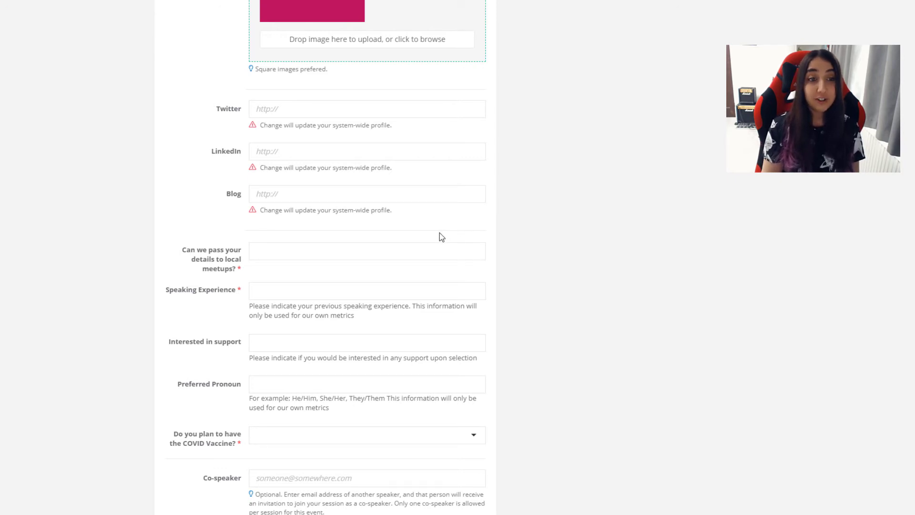
{"action": "scroll", "coordinate": [455, 234], "scroll_direction": "down", "scroll_amount": 1}
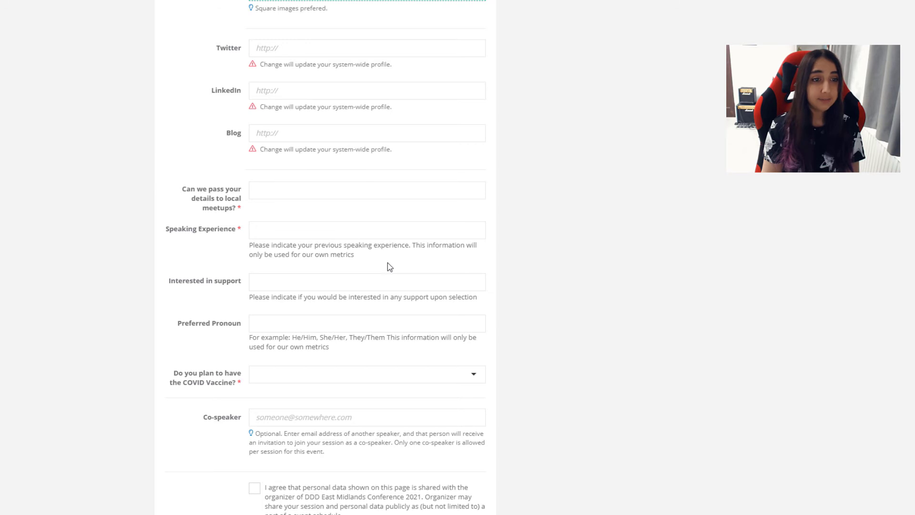
{"action": "left_click", "coordinate": [362, 193]}
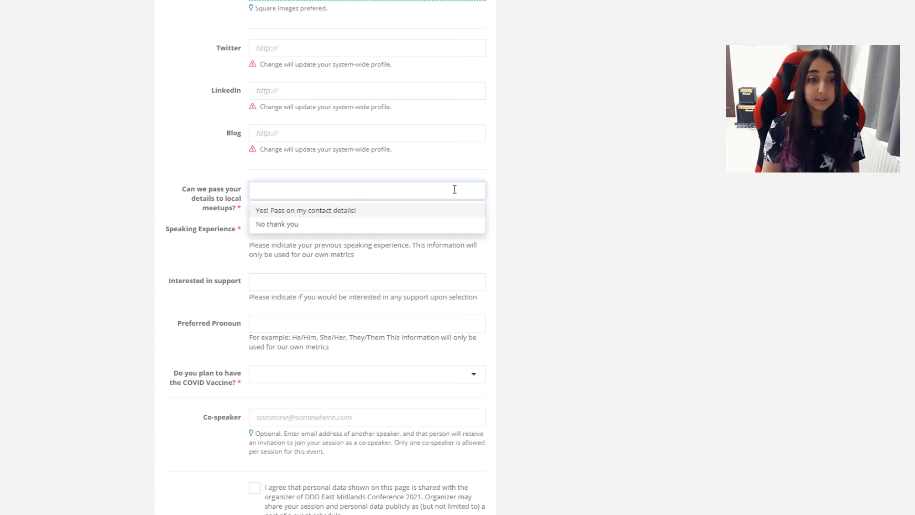
{"action": "left_click", "coordinate": [513, 197]}
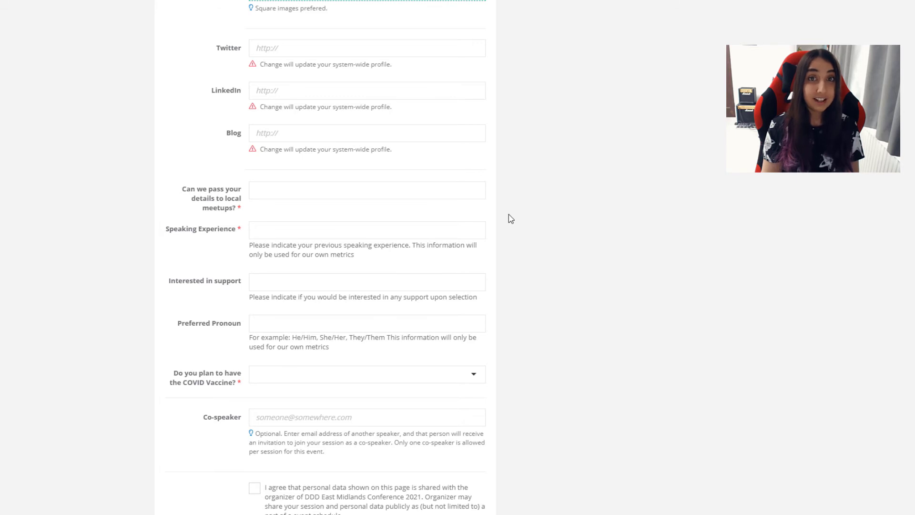
{"action": "left_click", "coordinate": [408, 230]}
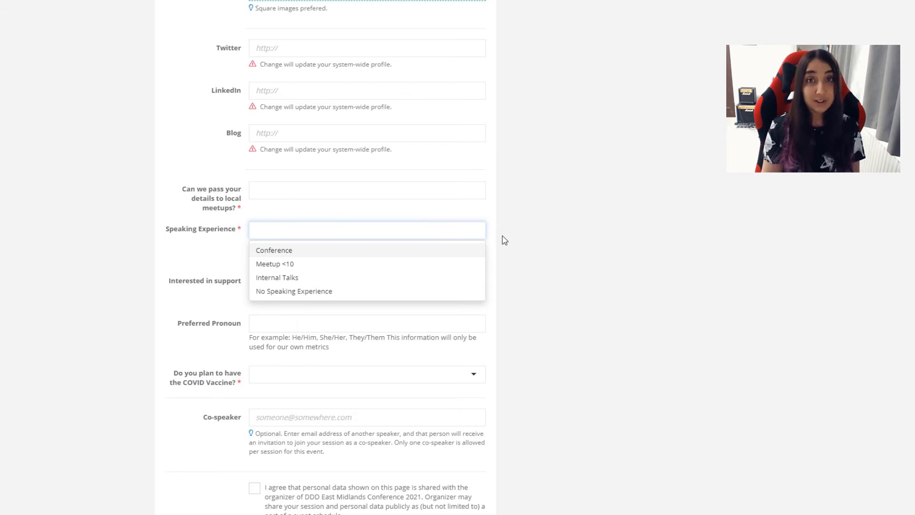
{"action": "left_click", "coordinate": [499, 260]}
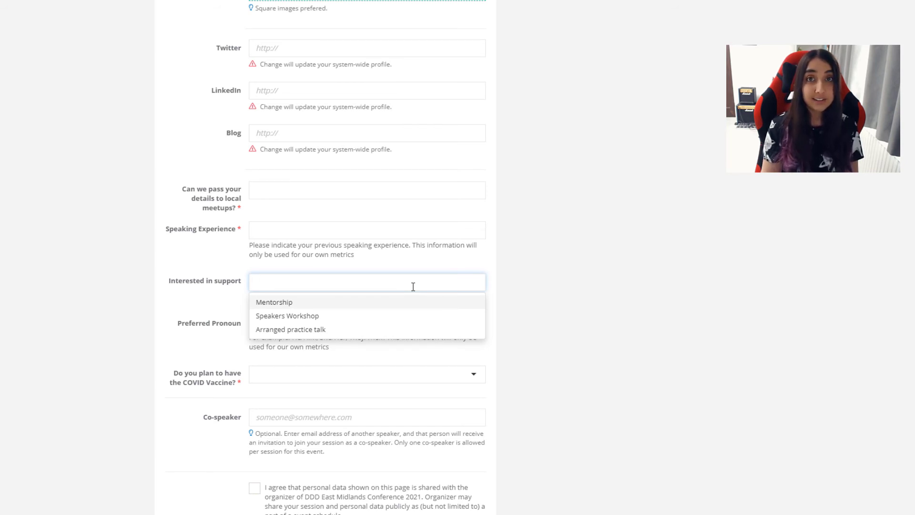
{"action": "left_click", "coordinate": [576, 298]}
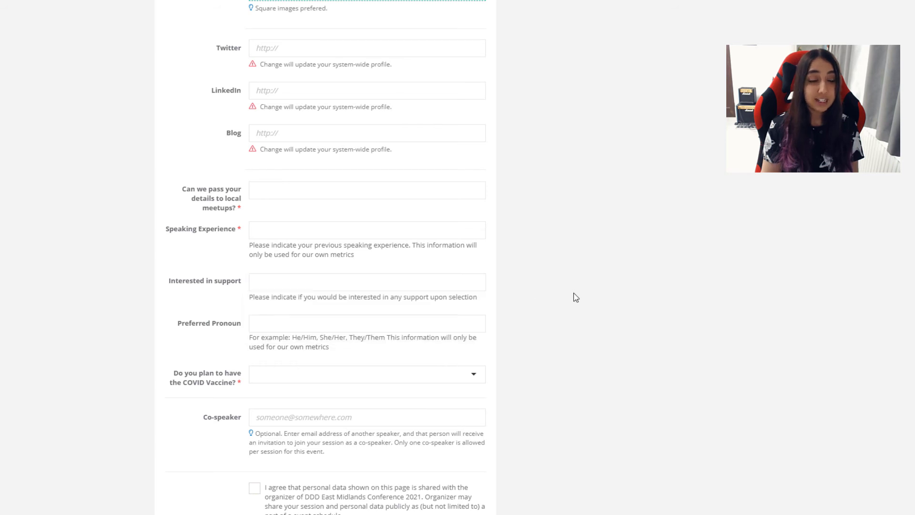
{"action": "left_click", "coordinate": [285, 323]}
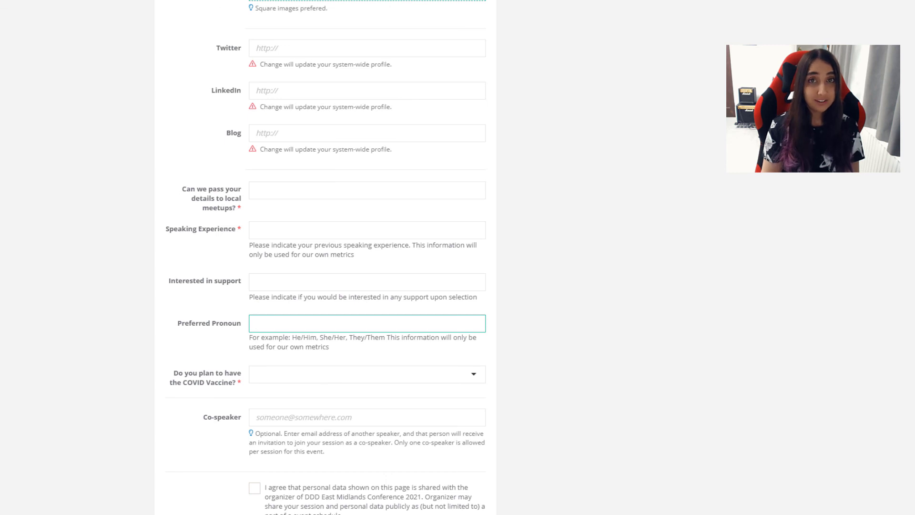
Scroll back to the top of the form to the event banner and session title
{"action": "scroll", "coordinate": [565, 433], "scroll_direction": "up", "scroll_amount": 5}
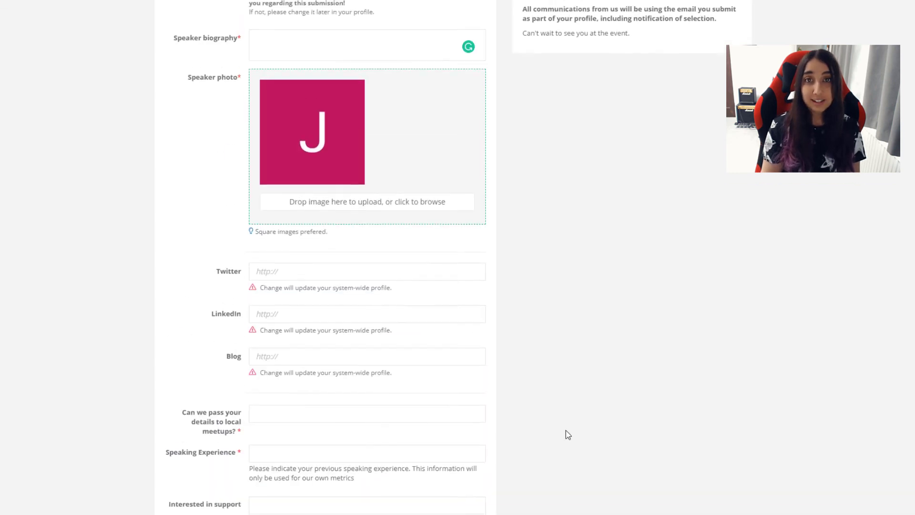
{"action": "scroll", "coordinate": [566, 430], "scroll_direction": "up", "scroll_amount": 18}
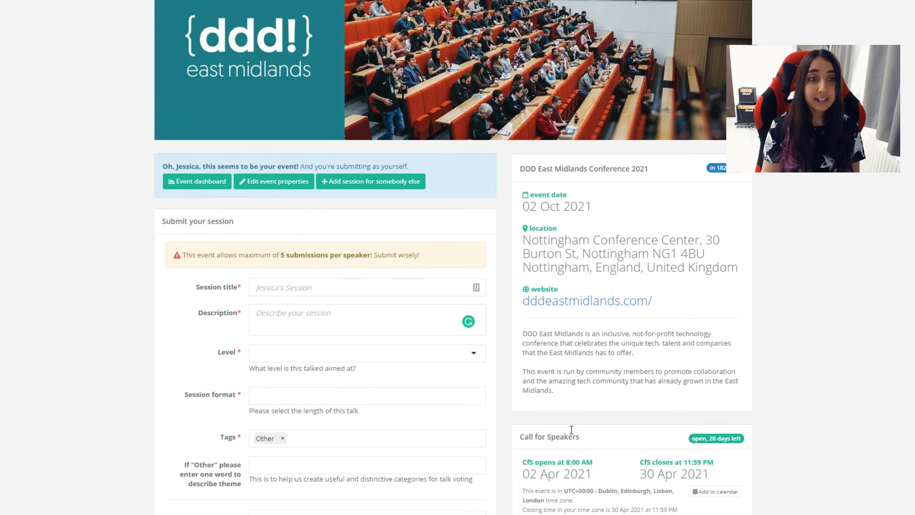
{"action": "scroll", "coordinate": [572, 430], "scroll_direction": "up", "scroll_amount": 1}
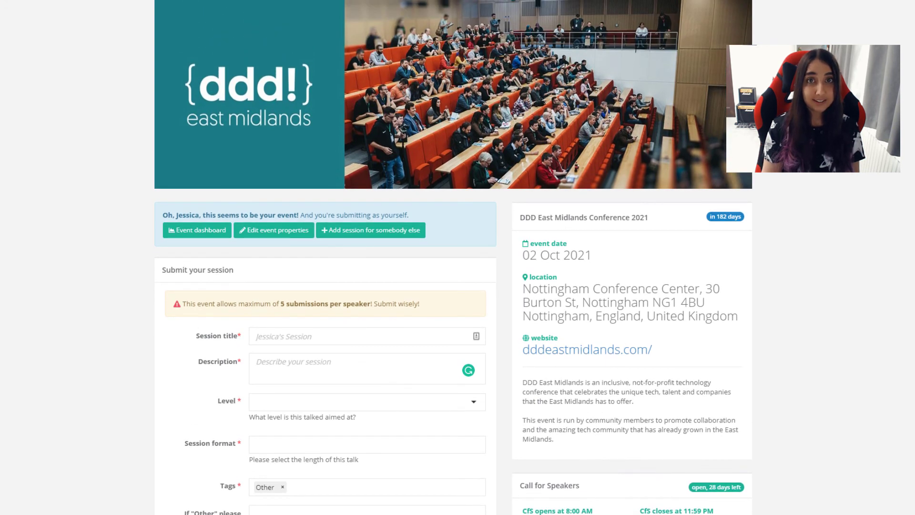